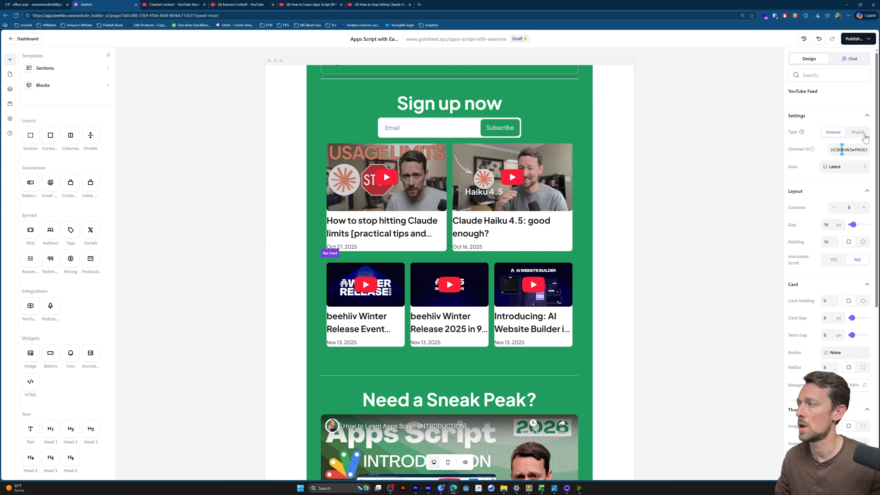
# Step: Copy the channel ID from the details of the YouTube channel
pyautogui.click(836, 114)
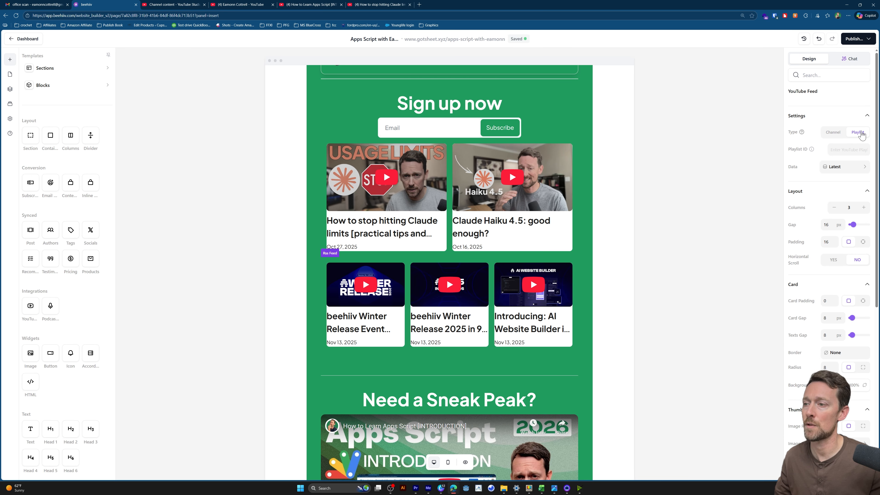
pyautogui.click(297, 4)
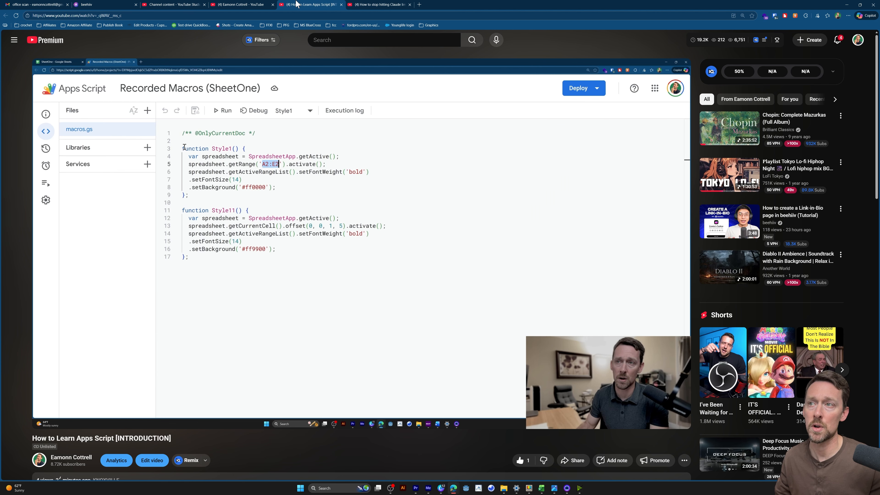
pyautogui.click(242, 4)
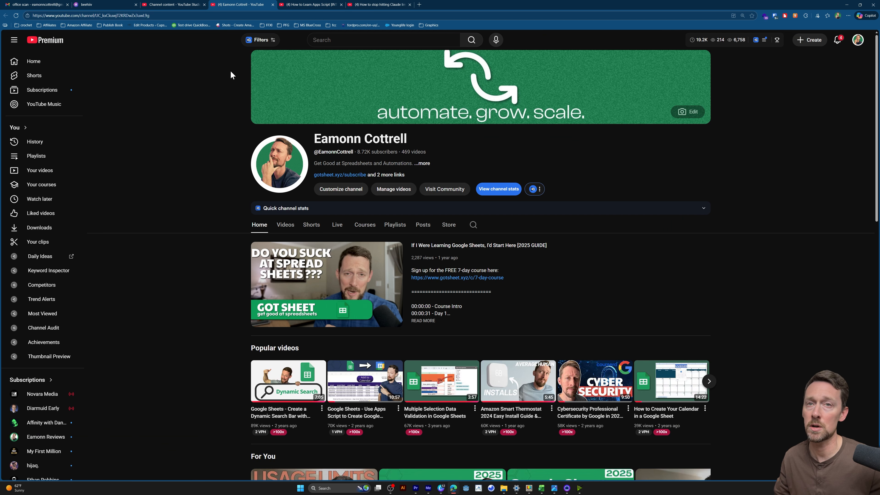
pyautogui.click(425, 164)
pyautogui.click(385, 382)
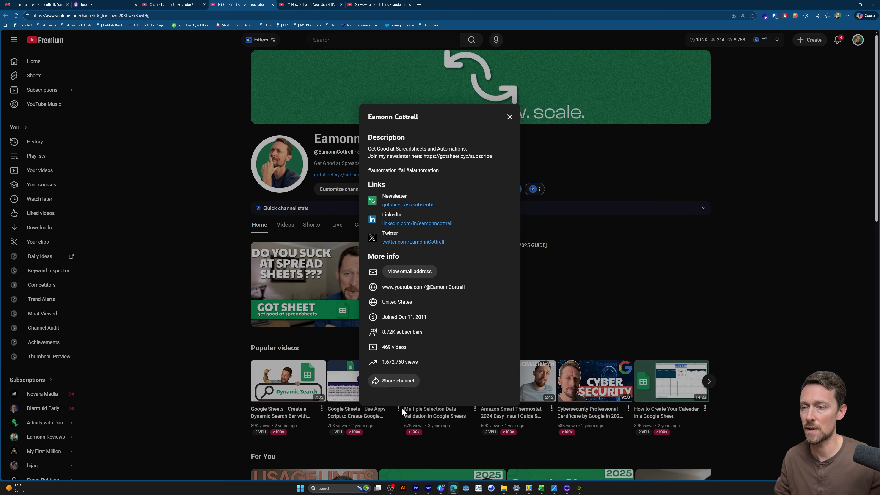
# Step: Set the three-column YouTube feed's source type to Channel with the copied channel ID
pyautogui.click(88, 4)
pyautogui.click(827, 135)
pyautogui.hotkey('ctrl', 'v')
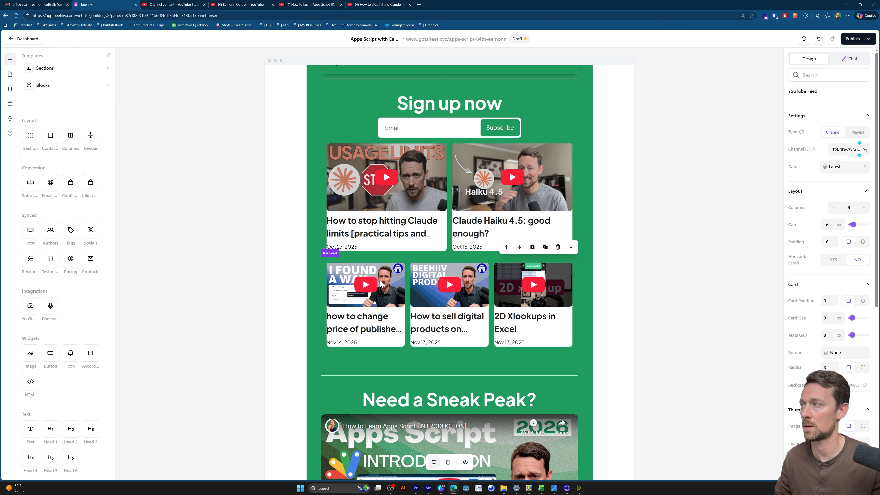
# Step: Copy the Practical AI Tutorials playlist ID from its YouTube URL and use it as the feed's playlist source
pyautogui.click(381, 4)
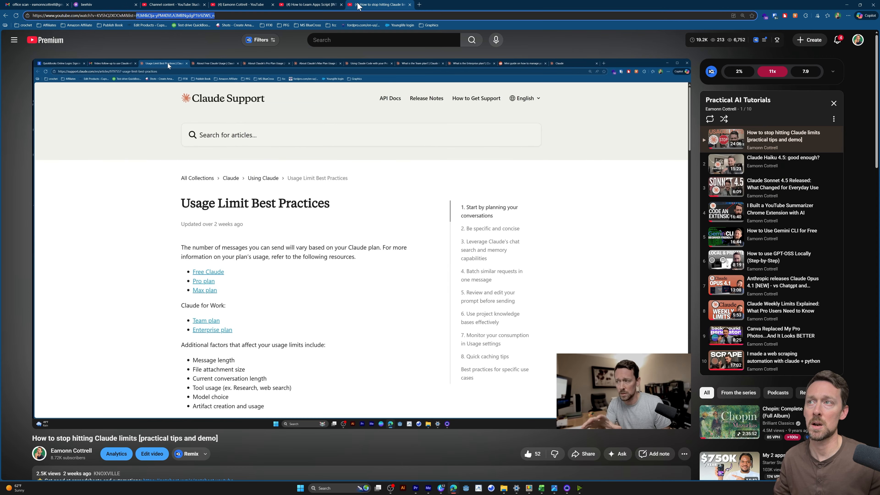
pyautogui.moveTo(242, 14); pyautogui.dragTo(135, 15)
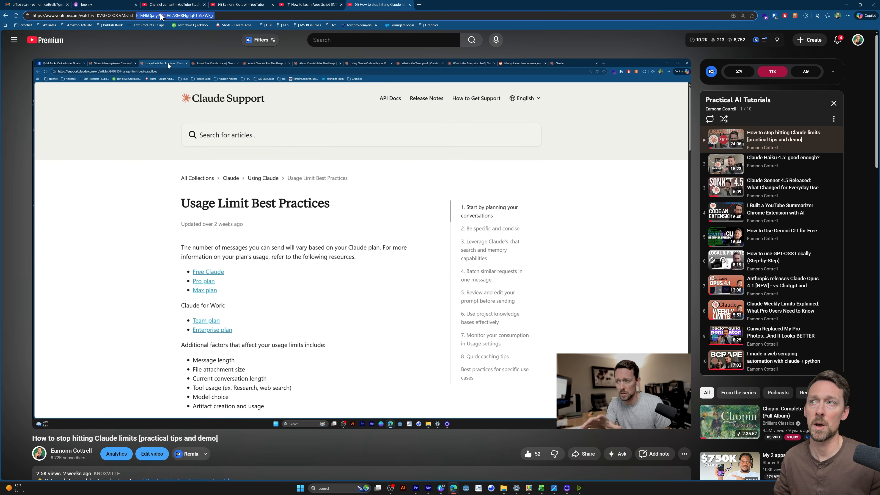
pyautogui.click(114, 4)
pyautogui.click(858, 133)
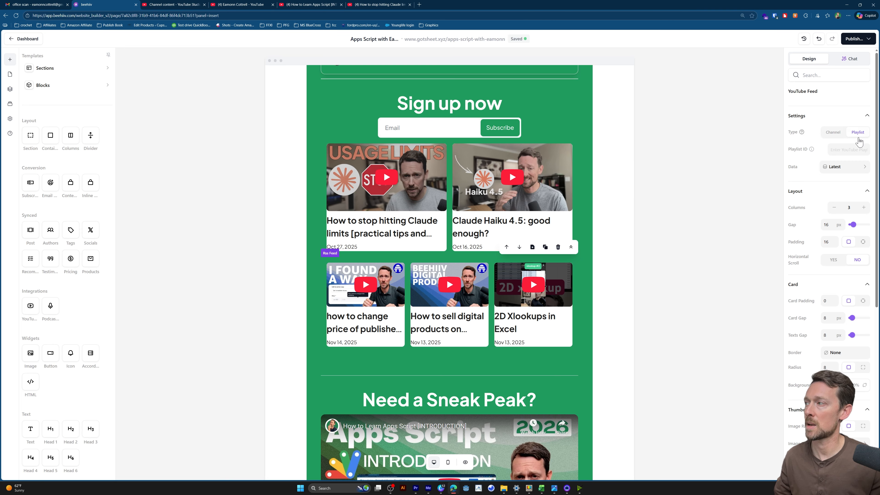
pyautogui.hotkey('ctrl', 'v')
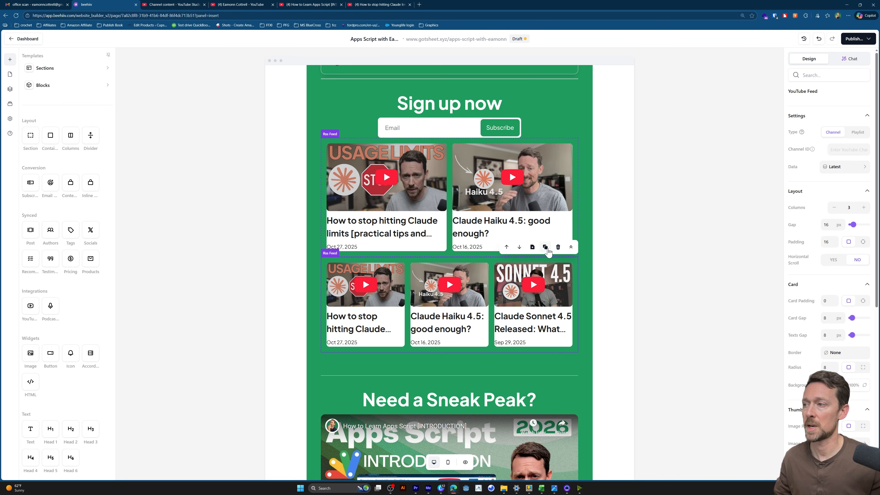
# Step: Delete the lower YouTube feed and set the remaining feed under the sign-up form to 3 columns
pyautogui.click(558, 247)
pyautogui.click(454, 160)
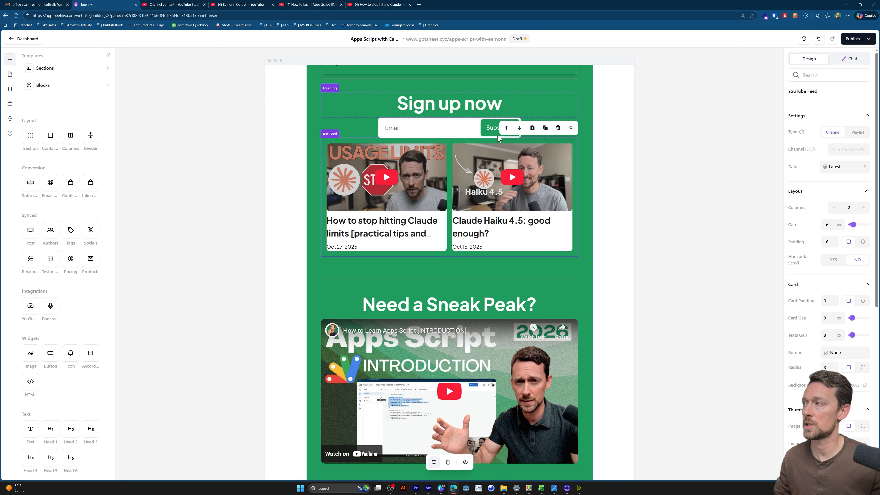
pyautogui.moveTo(812, 149)
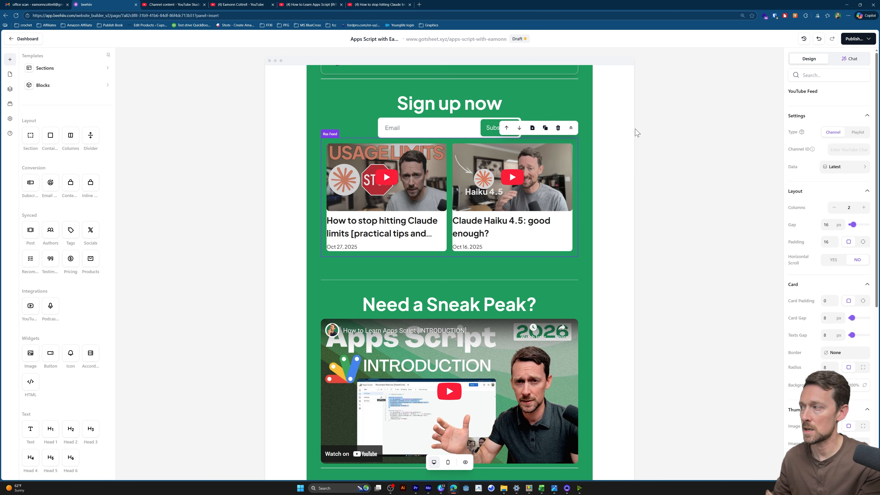
pyautogui.click(865, 207)
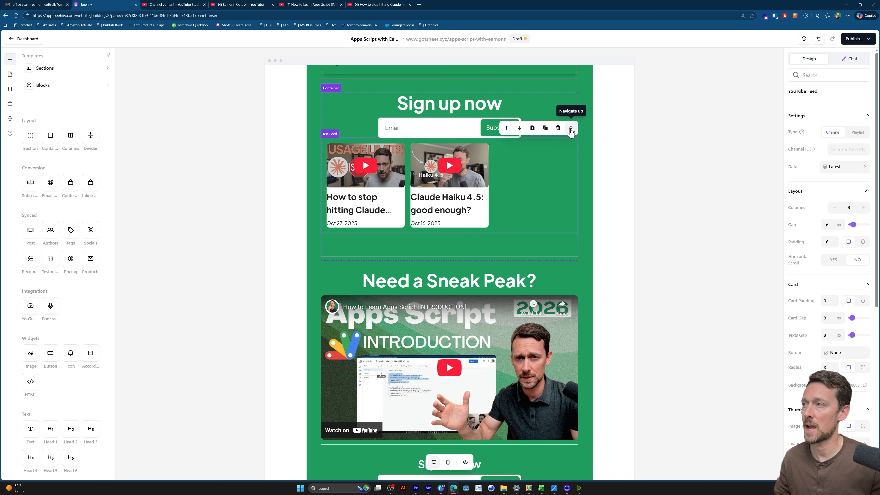
# Step: Set the feed's item count to 6 in its video selection and save
pyautogui.click(839, 167)
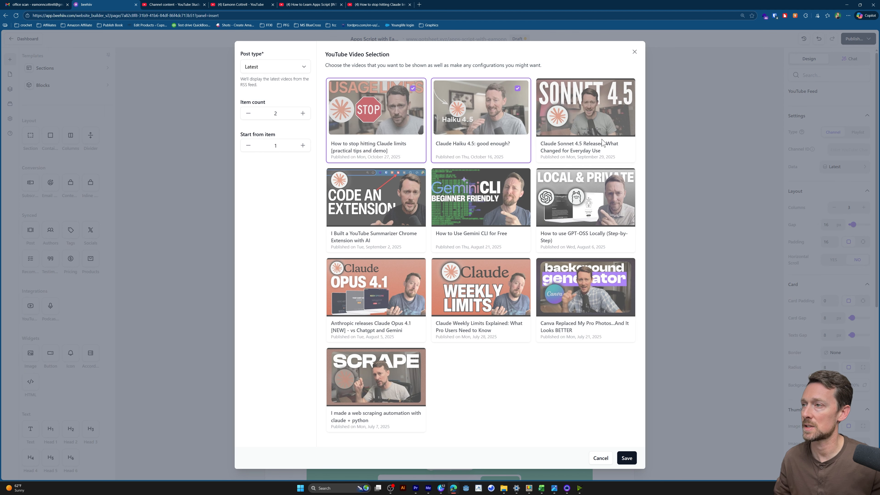
pyautogui.click(304, 114)
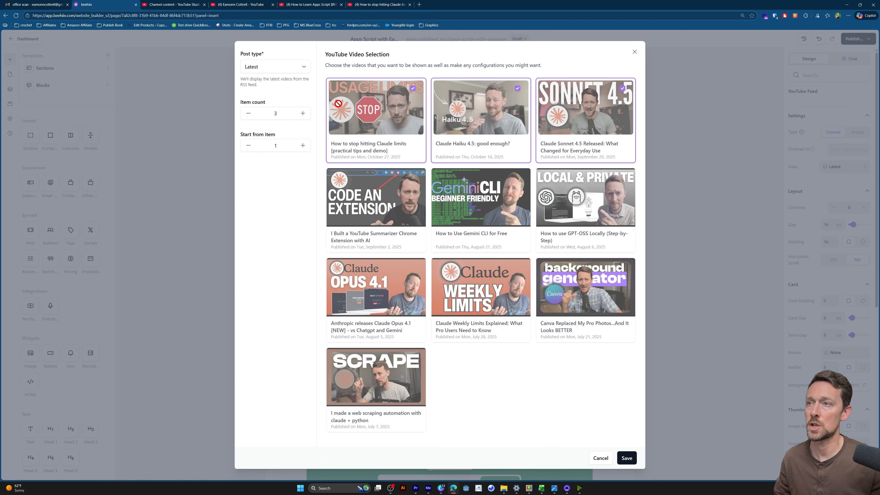
pyautogui.click(303, 113)
pyautogui.click(302, 114)
pyautogui.click(302, 113)
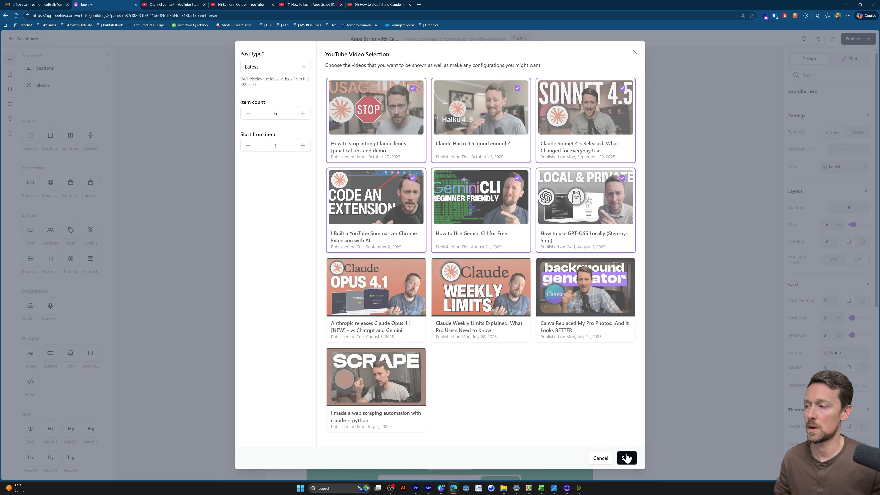
pyautogui.click(627, 458)
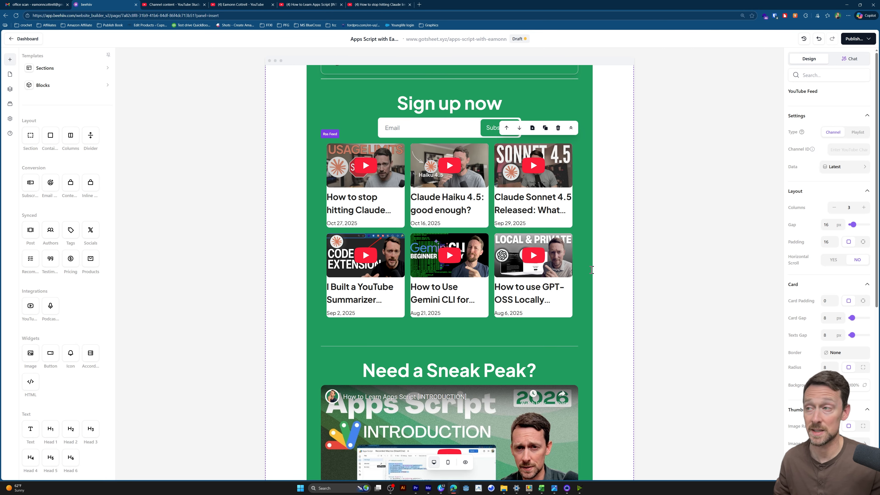
# Step: Switch the feed to Free Selection with the Opus 4.1, Gemini CLI, Sonnet 4.5, Canva and Claude limits videos in that order, and save
pyautogui.click(829, 168)
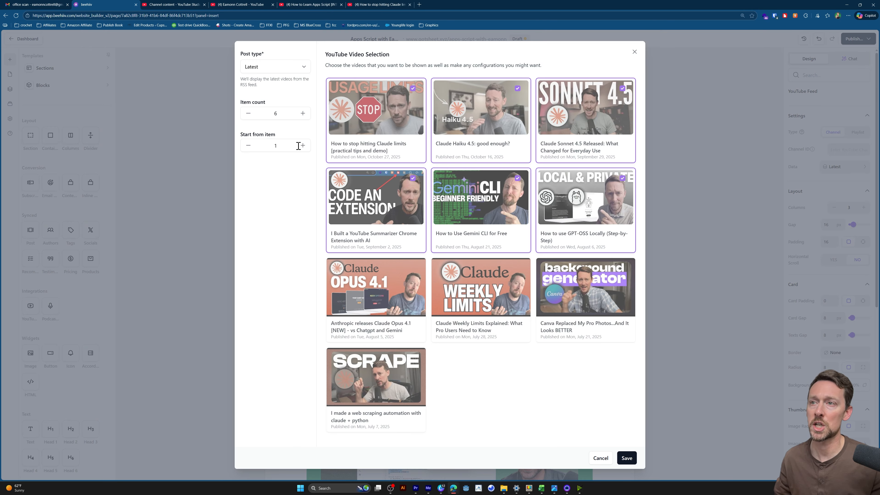
pyautogui.click(266, 68)
pyautogui.click(260, 89)
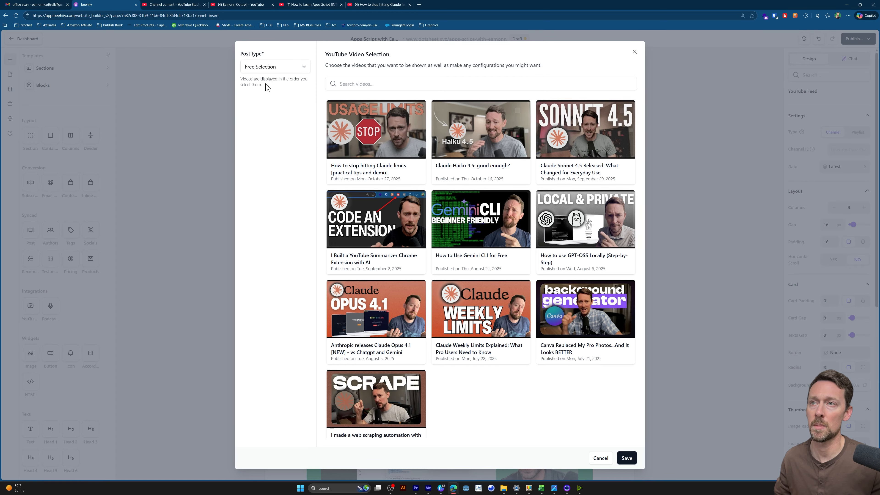
pyautogui.click(378, 312)
pyautogui.click(496, 222)
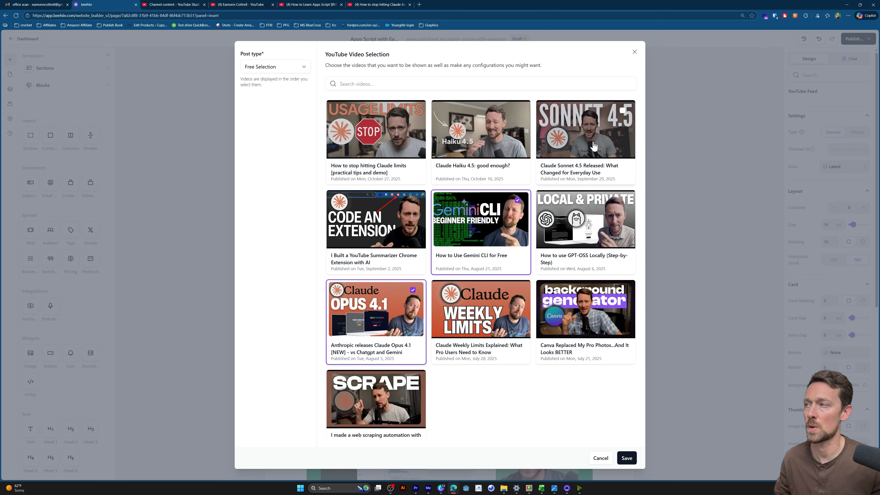
pyautogui.click(589, 138)
pyautogui.click(586, 310)
pyautogui.click(376, 138)
pyautogui.click(627, 458)
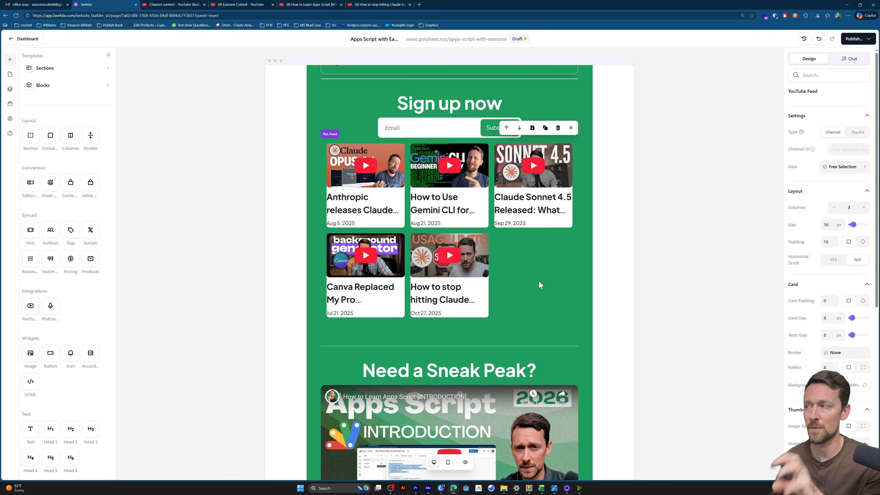
# Step: Delete the YouTube feed below the Sign up now form
pyautogui.click(559, 129)
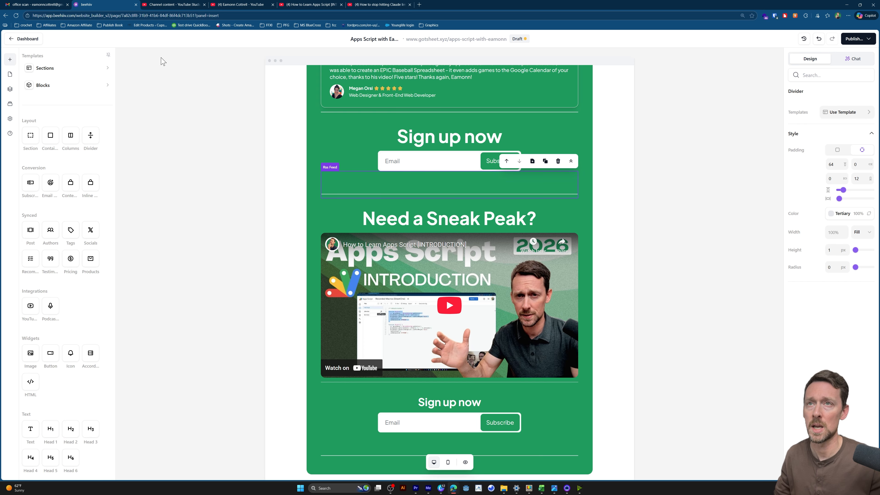
# Step: Copy the embed code of the YouTube video "How to Learn Apps Script [INTRODUCTION]"
pyautogui.click(378, 4)
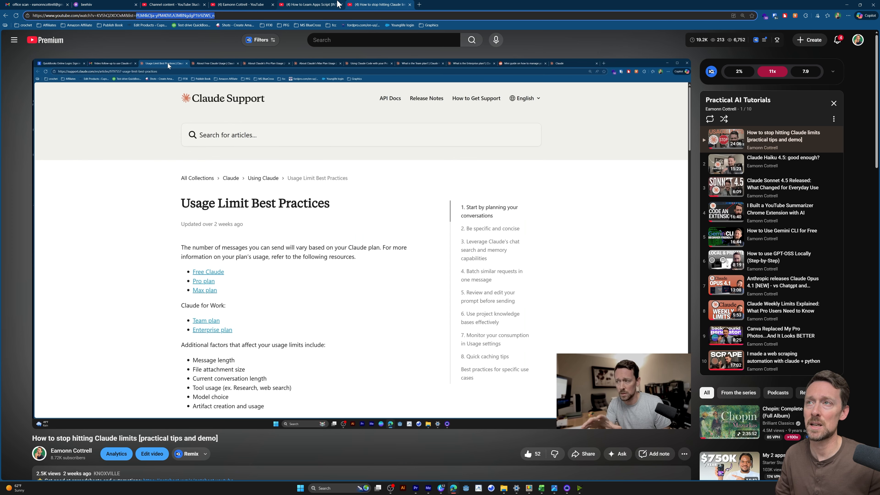
pyautogui.click(310, 4)
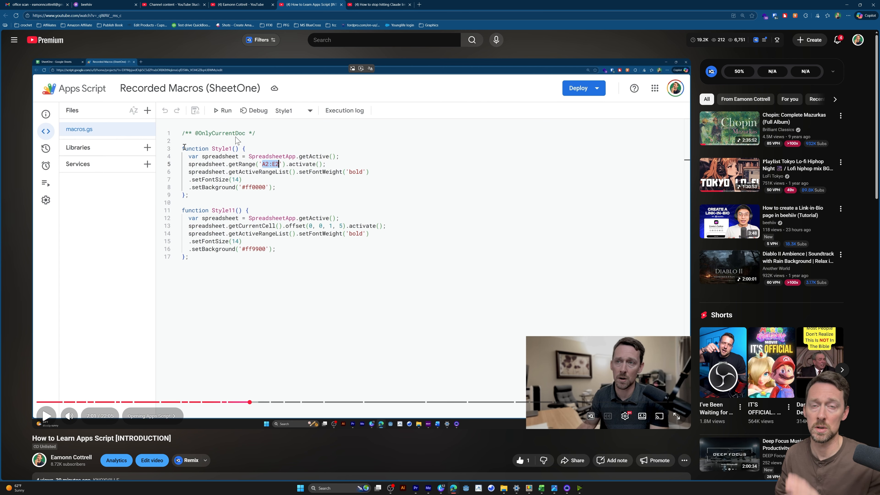
pyautogui.scroll(-3, 266, 239)
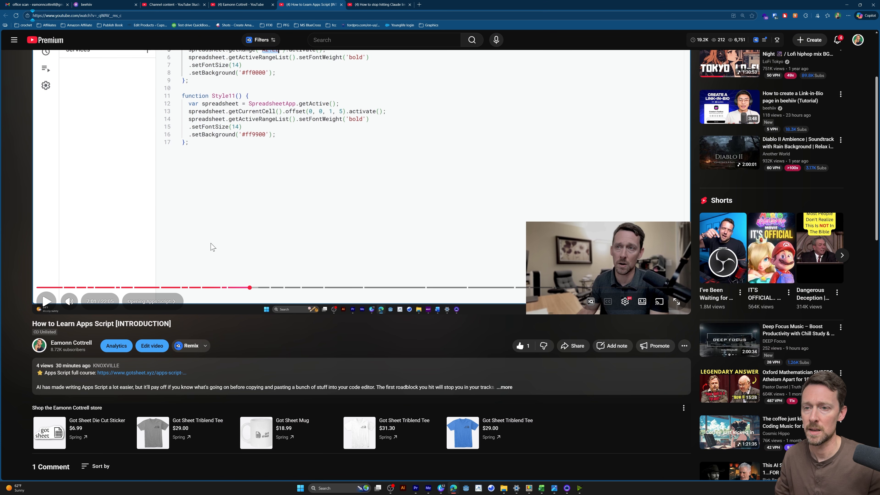
pyautogui.click(577, 348)
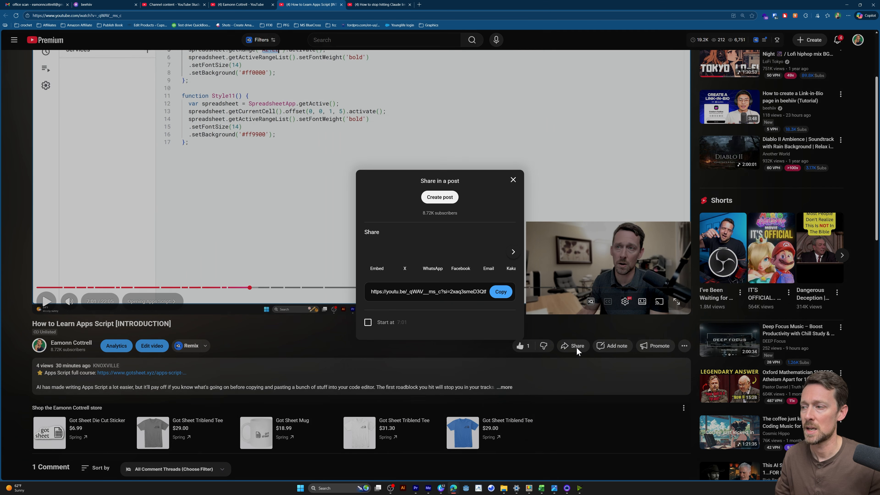
pyautogui.click(373, 253)
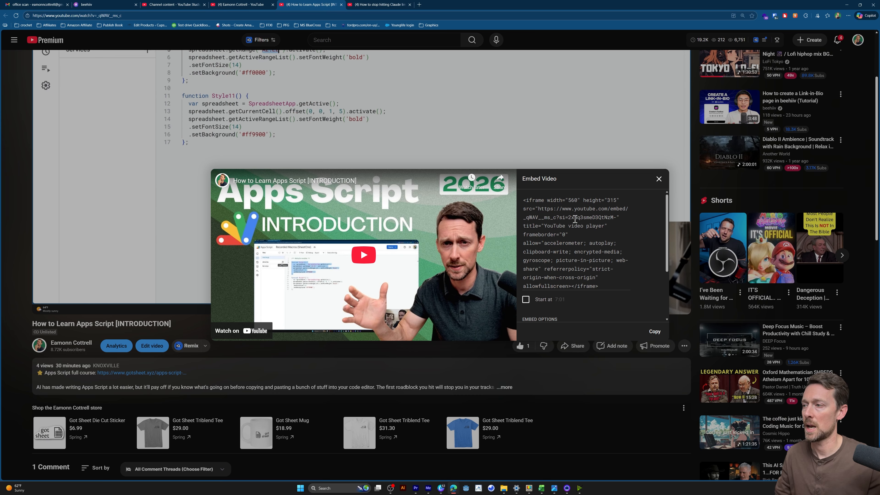
pyautogui.click(689, 343)
pyautogui.click(654, 328)
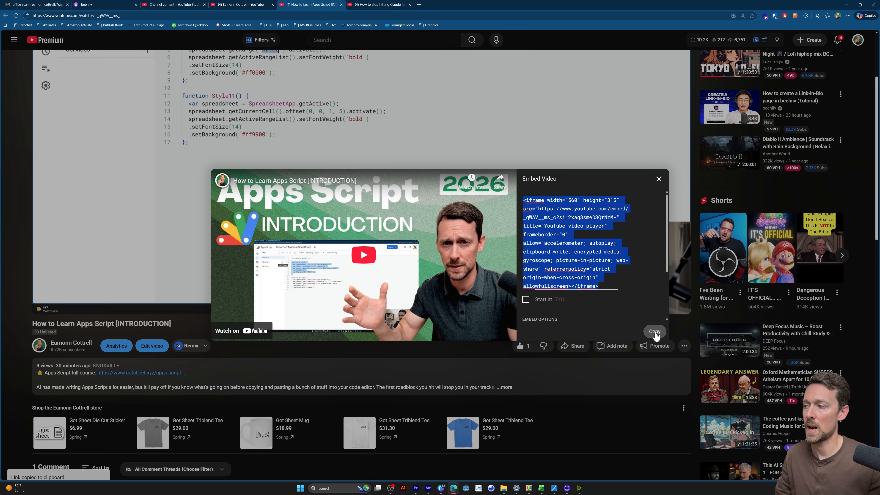
# Step: Add an HTML block above the large Sign up now heading and open its code editor
pyautogui.click(123, 4)
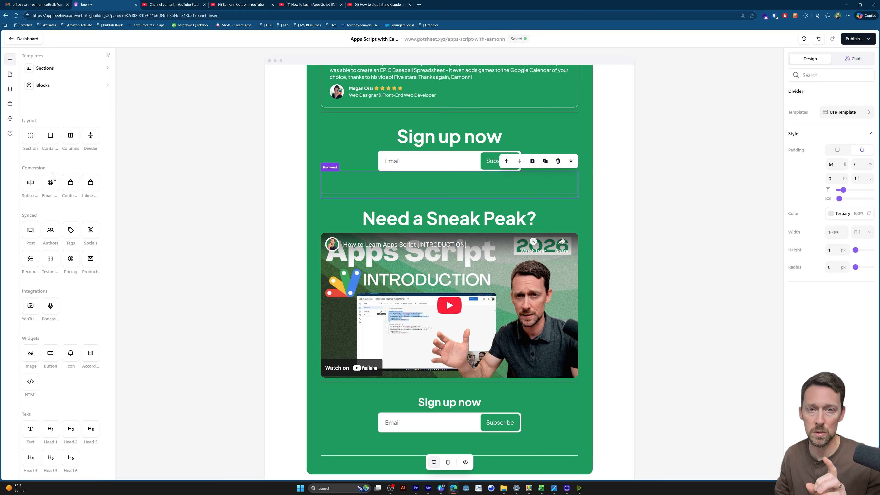
pyautogui.moveTo(31, 388); pyautogui.dragTo(375, 131)
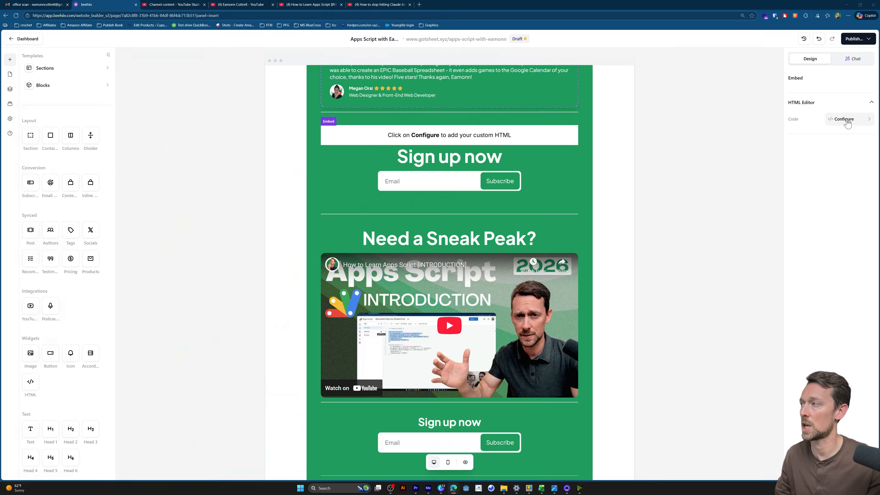
pyautogui.click(809, 123)
# Step: Paste the video's iframe embed code into the HTML block, preview it and save
pyautogui.click(233, 138)
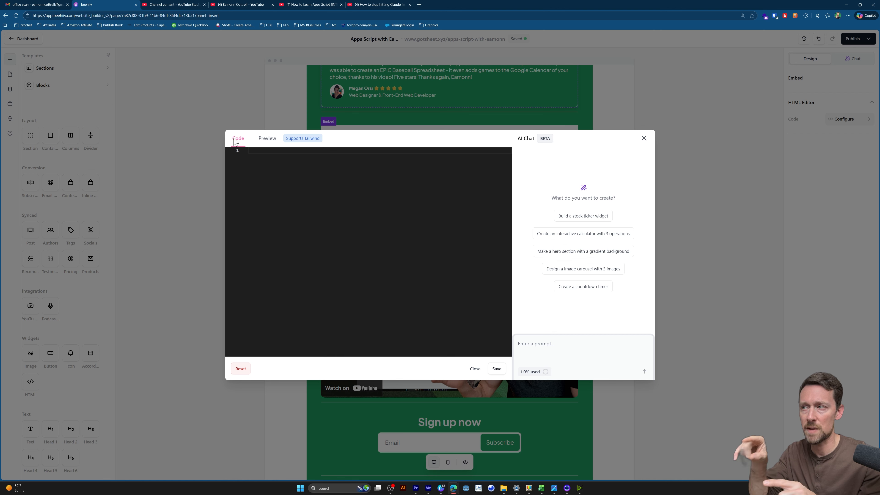
pyautogui.click(271, 141)
pyautogui.click(242, 140)
pyautogui.hotkey('ctrl', 'v')
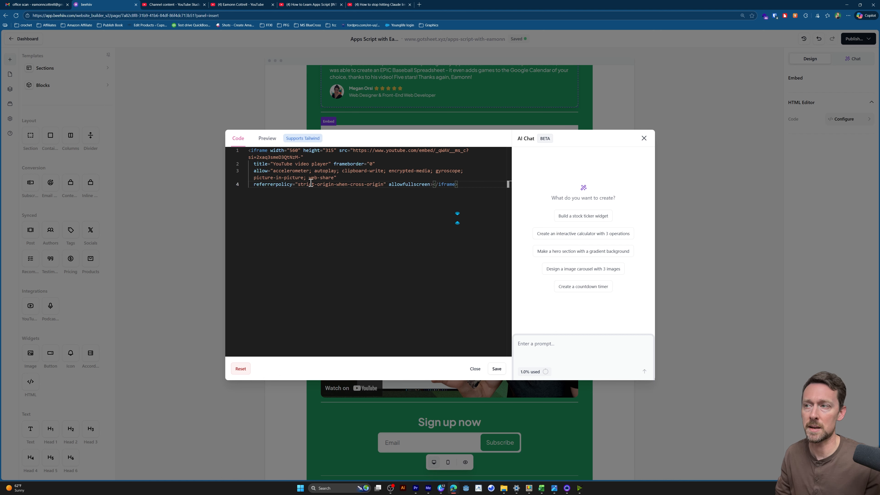
pyautogui.click(272, 141)
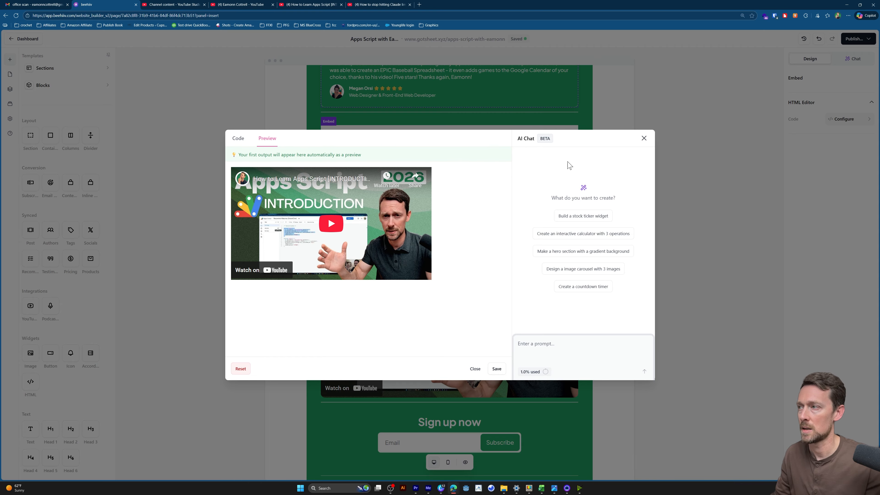
pyautogui.click(497, 368)
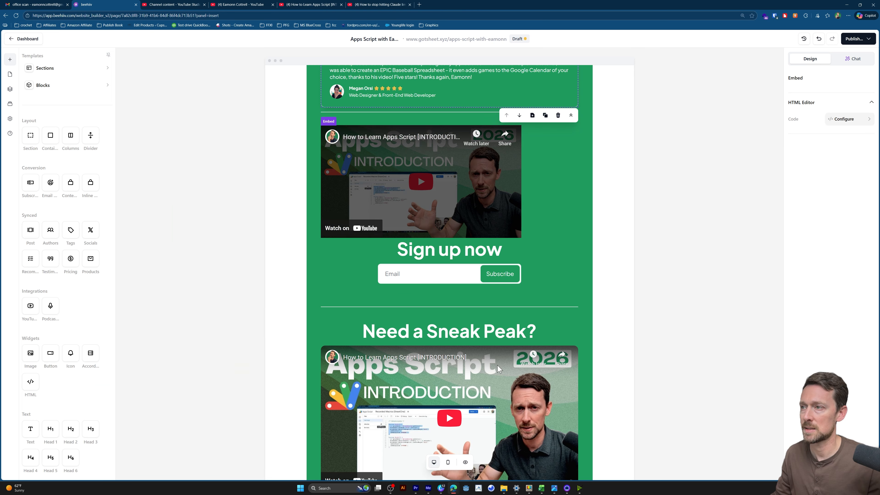
# Step: Check how the page with the embedded video looks in the draft preview and the mobile layout
pyautogui.click(466, 462)
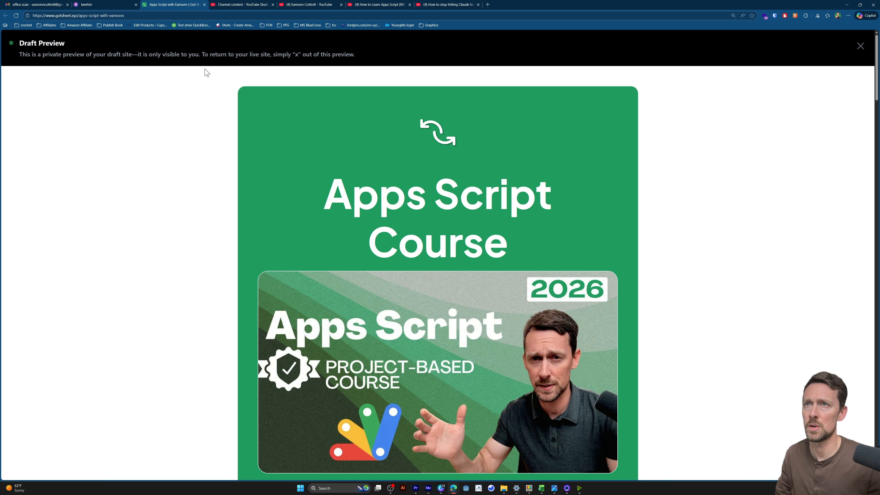
pyautogui.hotkey('ctrl', 'w')
pyautogui.scroll(-3, 440, 260)
pyautogui.scroll(15, 501, 330)
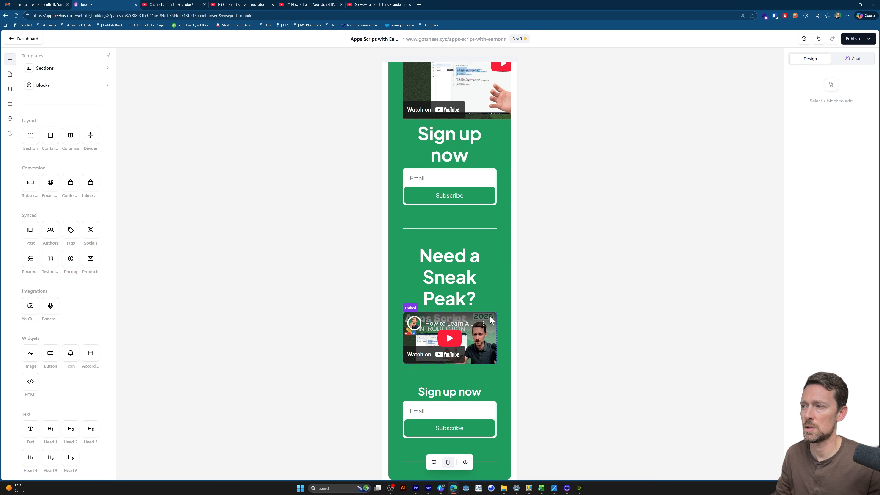
# Step: Compare how the two embedded videos fit the page width in the mobile layout
pyautogui.scroll(5, 491, 320)
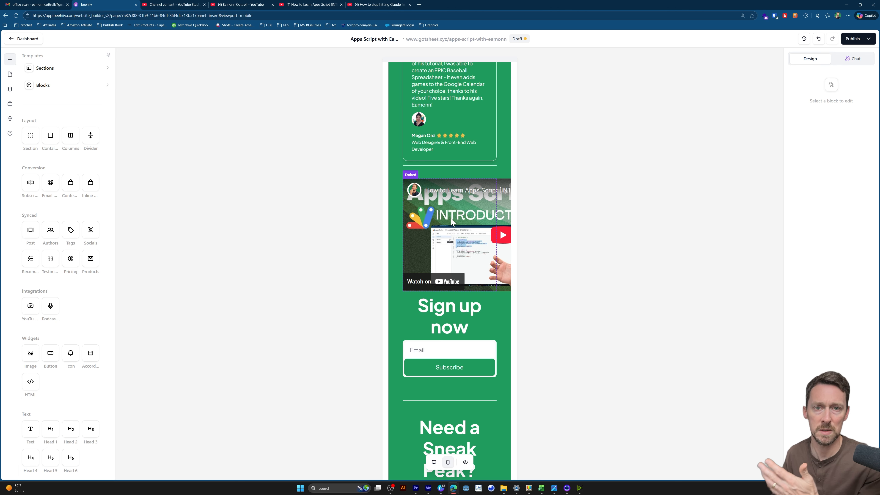
pyautogui.scroll(-2, 461, 287)
pyautogui.scroll(-3, 453, 364)
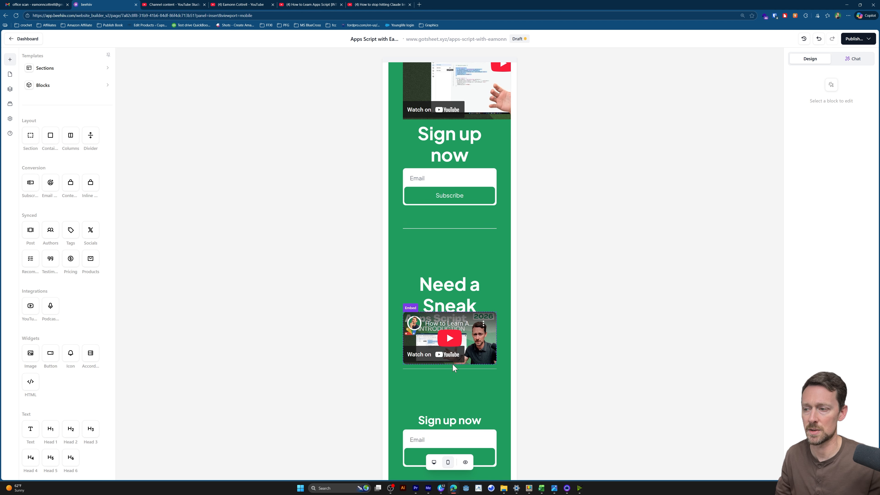
# Step: Check both videos in the draft preview with responsive device emulation narrowed to about 505 px, and close the preview
pyautogui.click(465, 462)
pyautogui.scroll(-20, 415, 176)
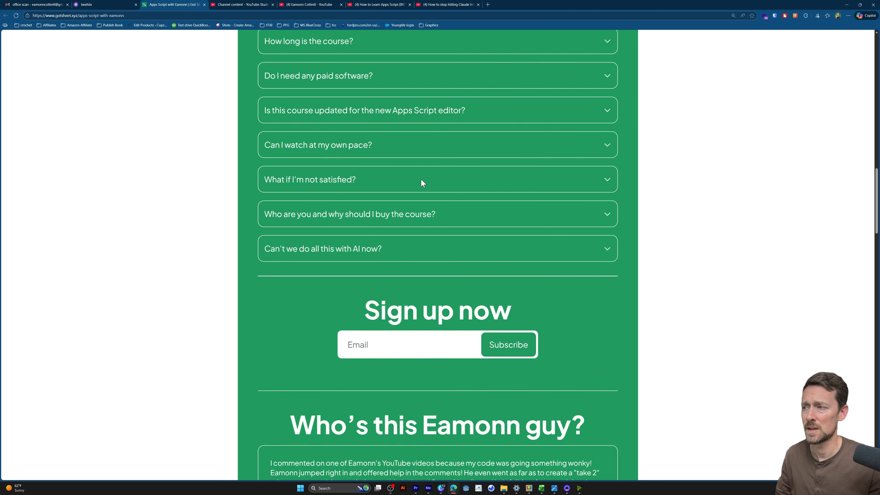
pyautogui.scroll(-10, 421, 180)
pyautogui.press('F12')
pyautogui.click(16, 370)
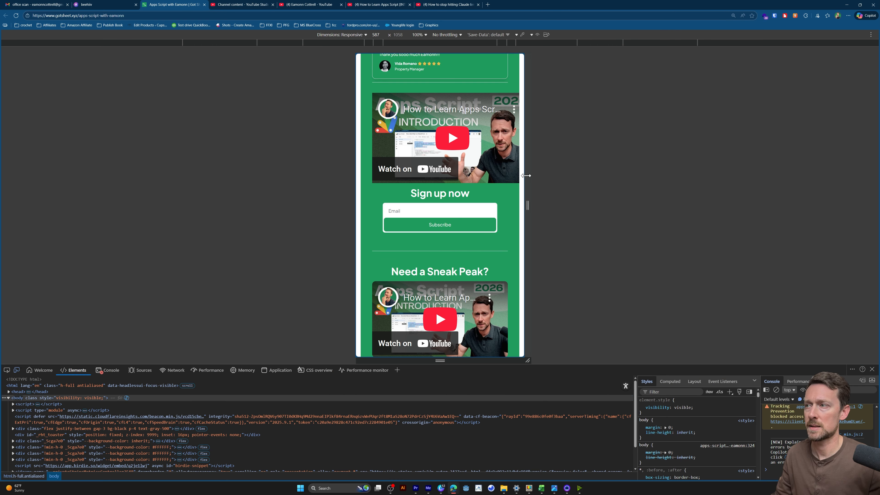
pyautogui.moveTo(527, 206)
pyautogui.mouseDown()
pyautogui.moveTo(565, 195)
pyautogui.moveTo(566, 206)
pyautogui.moveTo(497, 204)
pyautogui.moveTo(554, 205)
pyautogui.moveTo(497, 204)
pyautogui.moveTo(516, 205)
pyautogui.mouseUp()
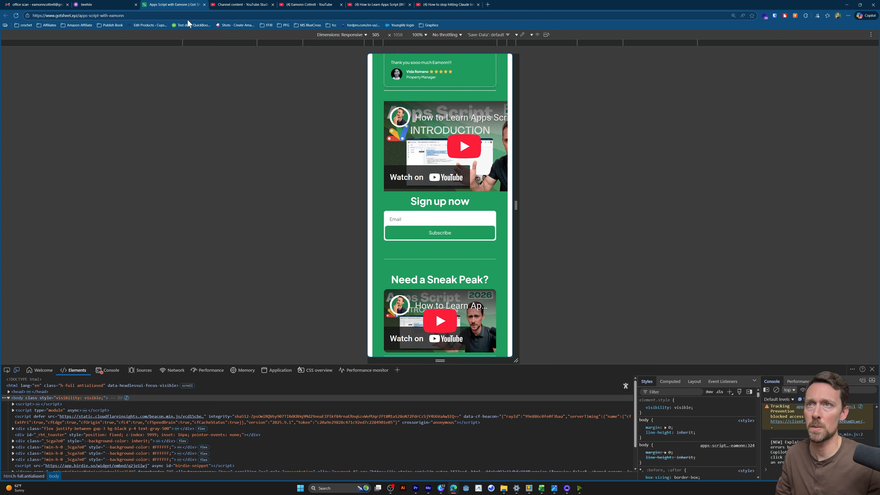
pyautogui.click(204, 5)
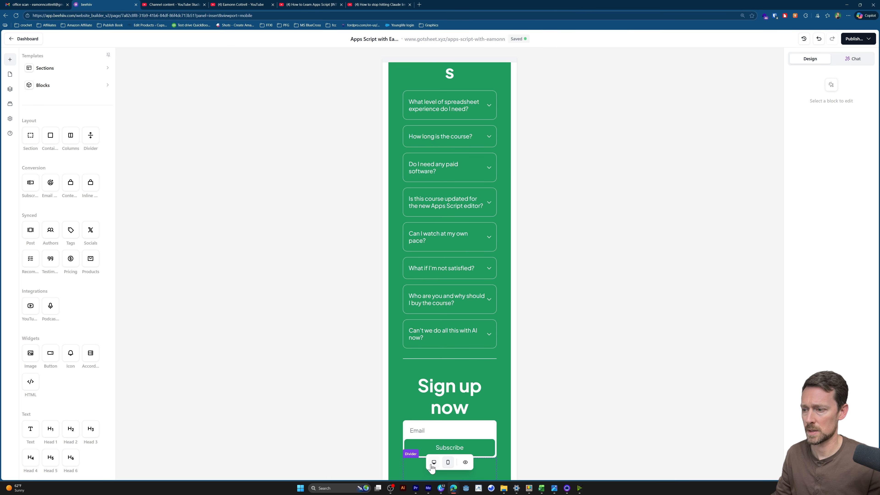
# Step: Compare the sizes of the two embedded videos in the desktop layout
pyautogui.click(433, 465)
pyautogui.scroll(-10, 457, 305)
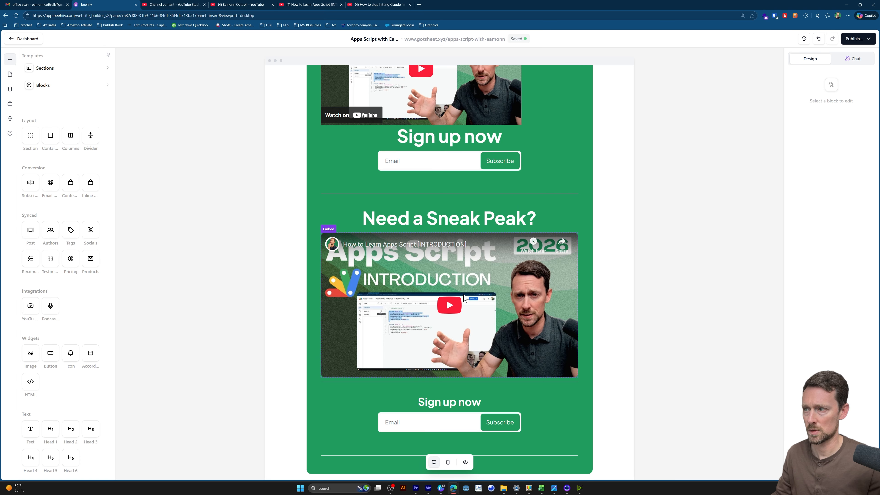
pyautogui.scroll(3, 447, 357)
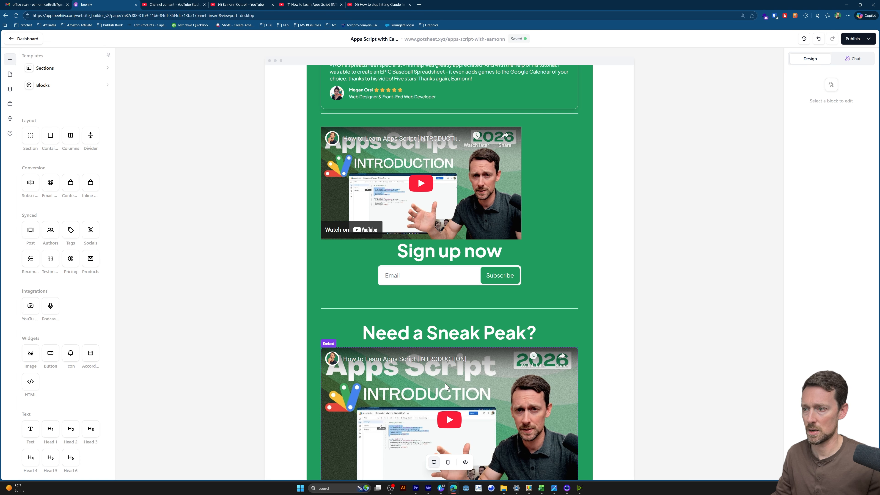
# Step: Open the code of the embed below the Need a Sneak Peak? heading and select its whole style attribute
pyautogui.scroll(-3, 446, 387)
pyautogui.click(445, 308)
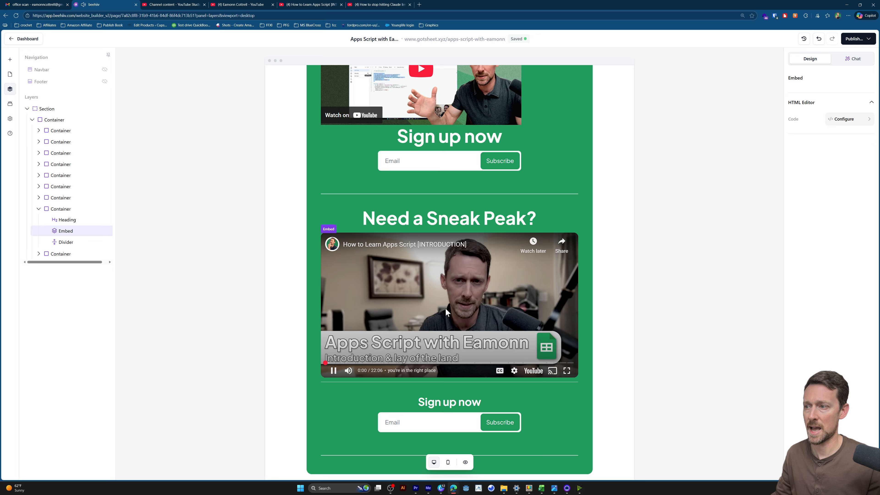
pyautogui.doubleClick(461, 305)
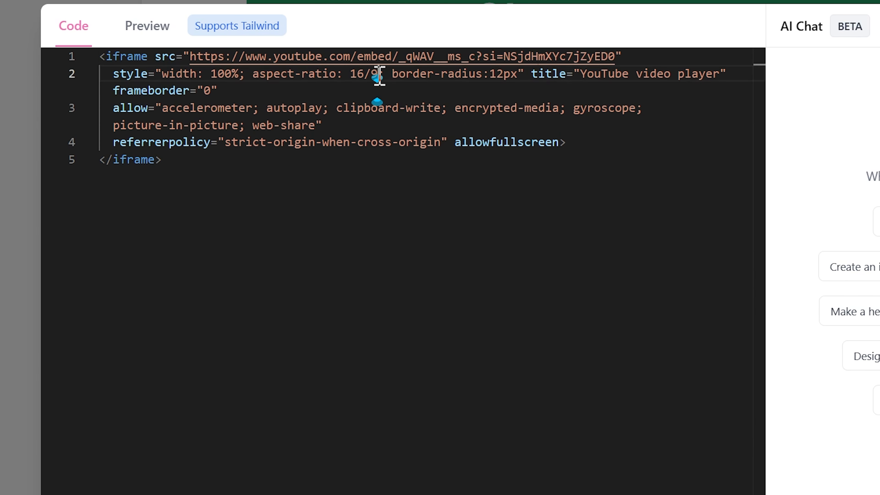
pyautogui.moveTo(372, 104); pyautogui.dragTo(275, 102)
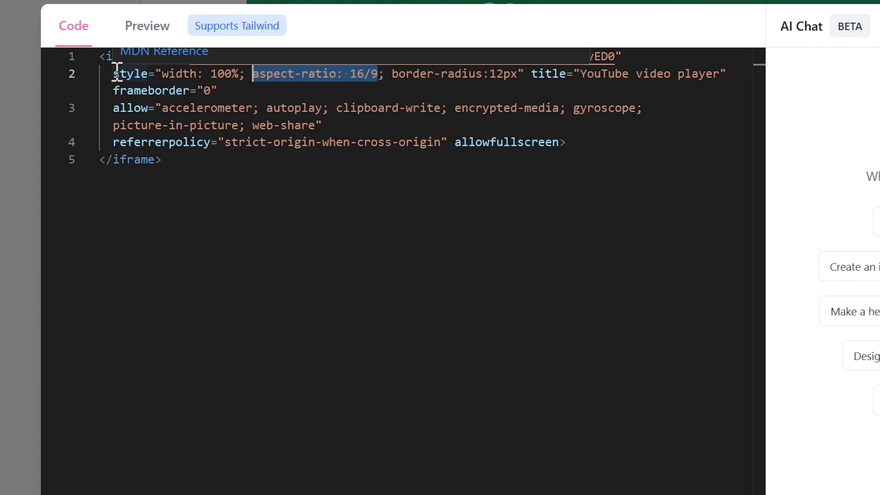
pyautogui.moveTo(115, 73); pyautogui.dragTo(190, 73)
pyautogui.moveTo(241, 64); pyautogui.dragTo(530, 77)
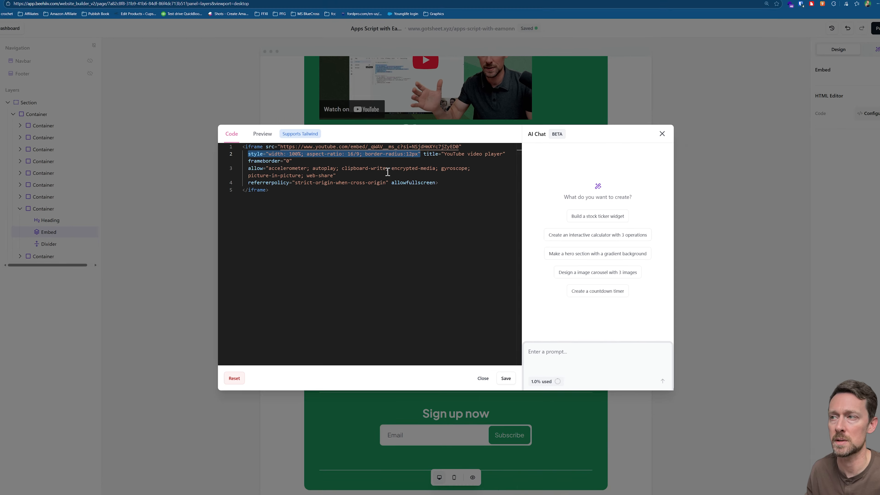
pyautogui.click(641, 138)
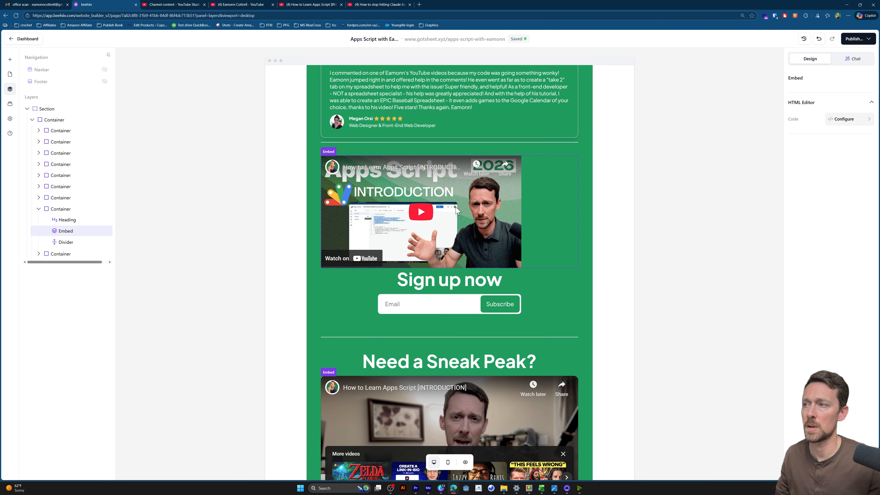
# Step: Remove the fixed width and height attributes from the iframe code of the embed above the Sign up now heading
pyautogui.click(844, 119)
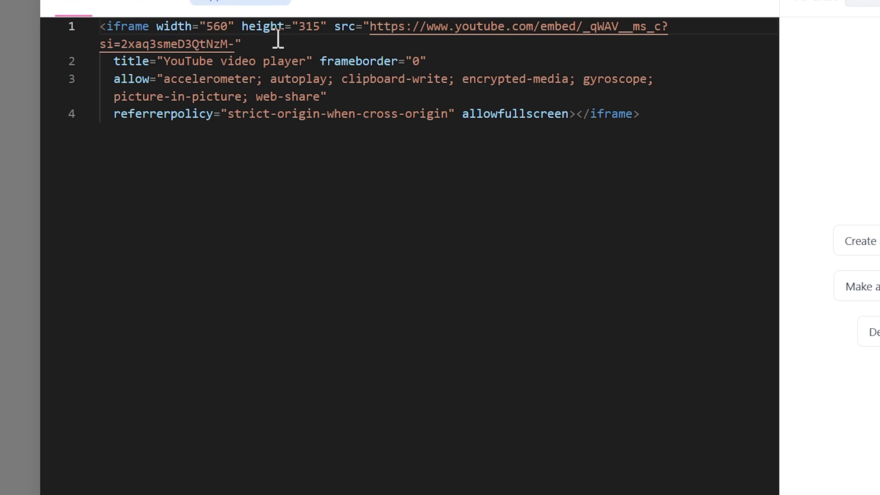
pyautogui.moveTo(159, 26); pyautogui.dragTo(330, 23)
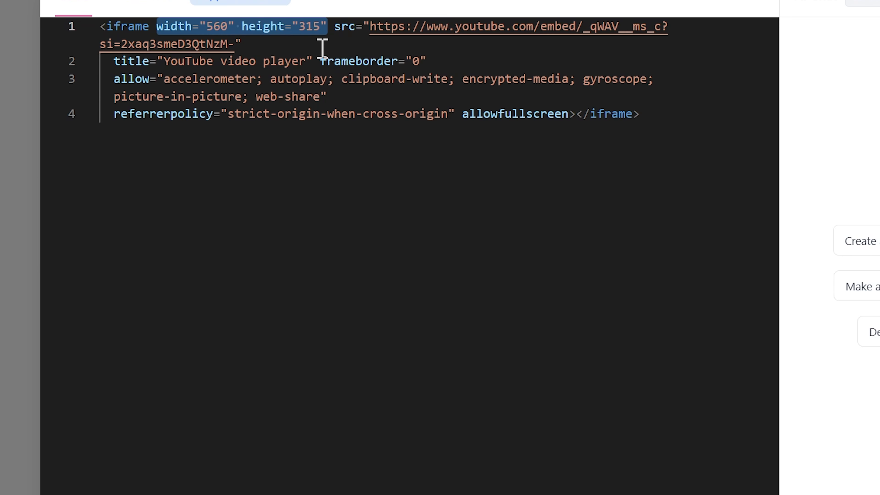
pyautogui.press('BackSpace')
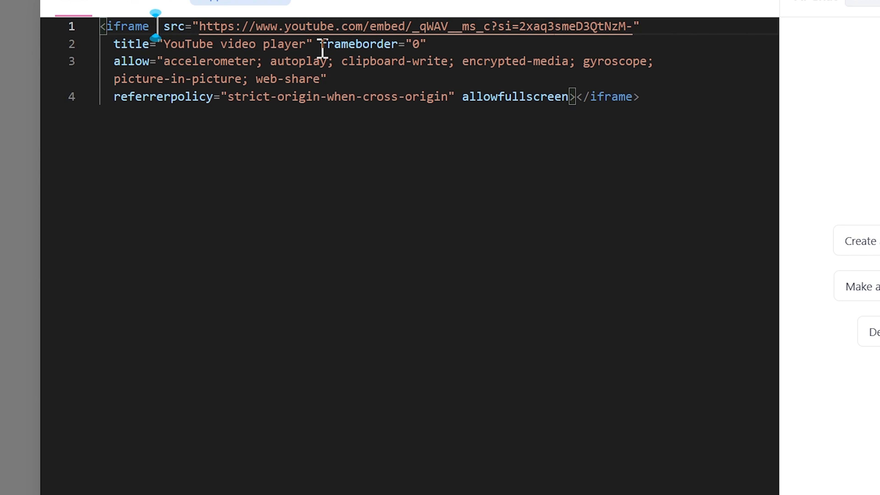
pyautogui.press('BackSpace')
pyautogui.press('Right')
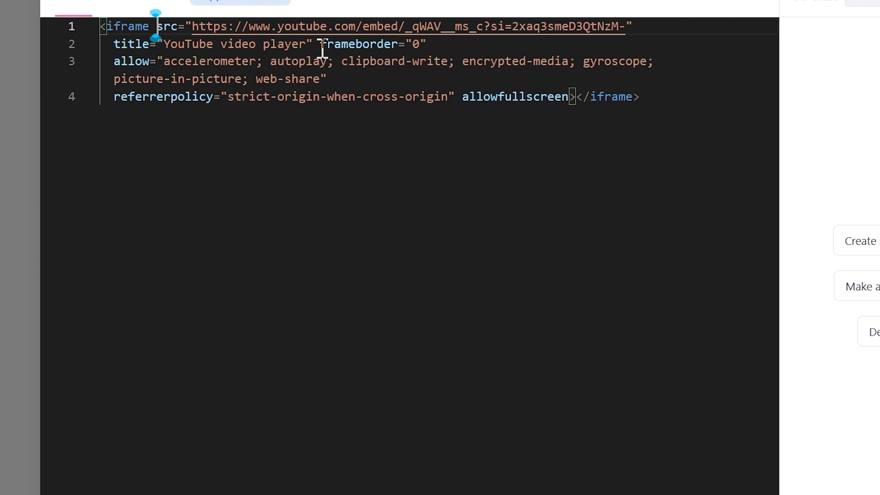
# Step: Insert style="width: 100%; aspect-ratio: 16/9; border-radius:12px" on its own line below the iframe's src line, preview the block and save it
pyautogui.press('Return')
pyautogui.press('Tab')
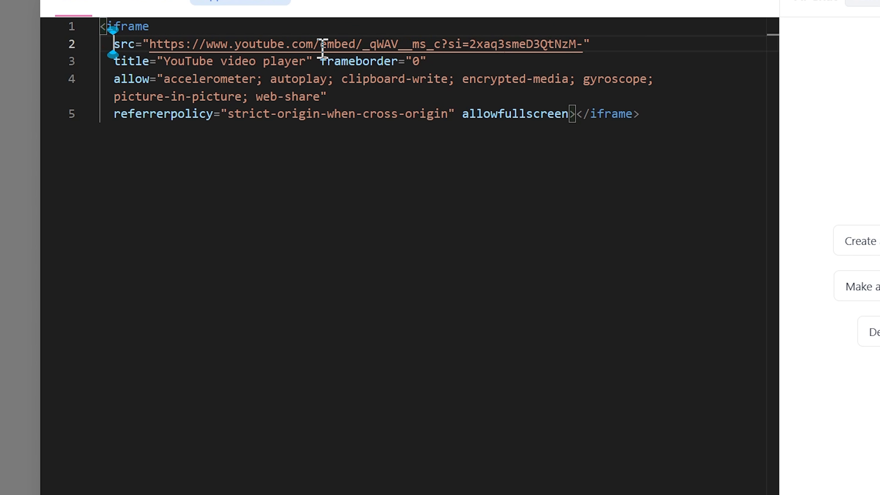
pyautogui.press('Down')
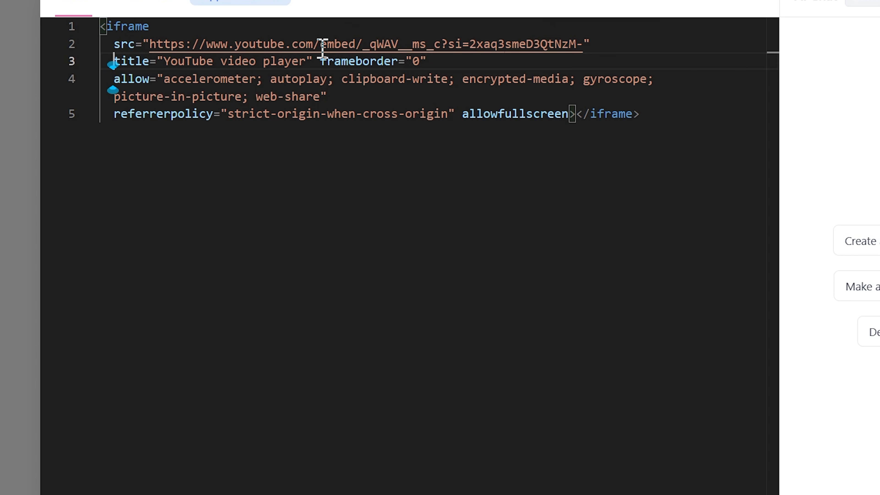
pyautogui.press('Return')
pyautogui.press('Up')
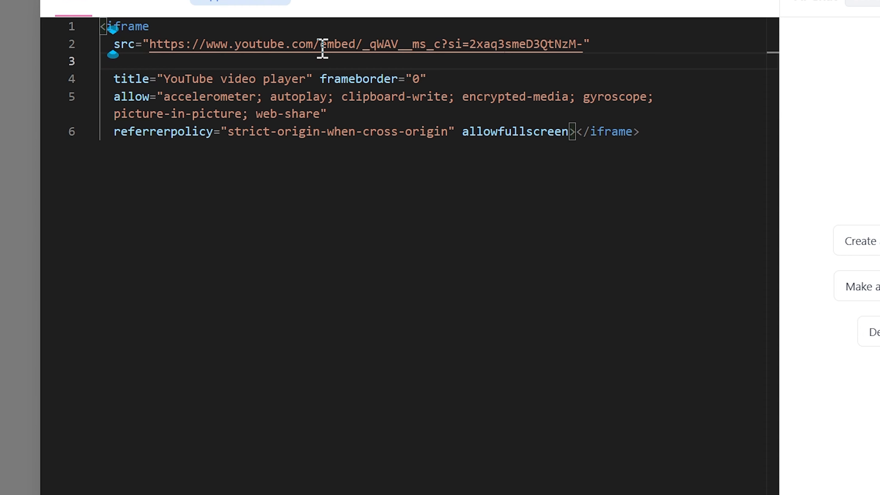
pyautogui.write('style="width: 100%; aspect-ratio: 16/9; border-radius:12px"')
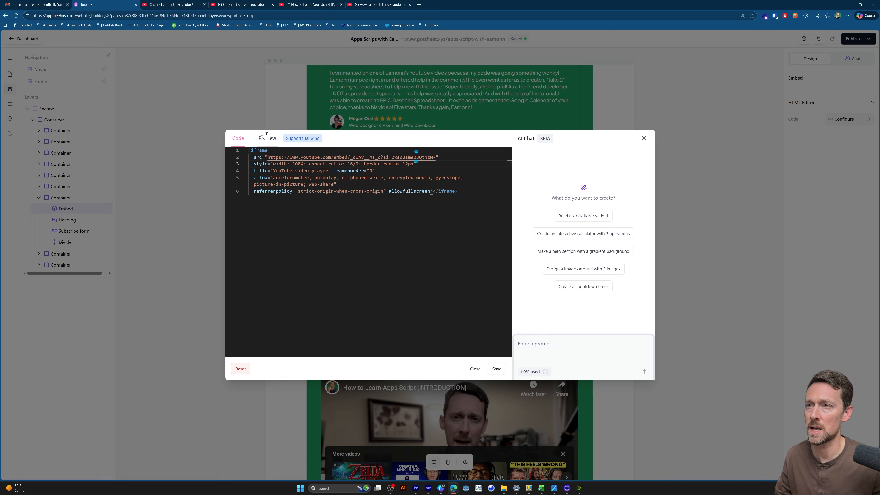
pyautogui.click(146, 0)
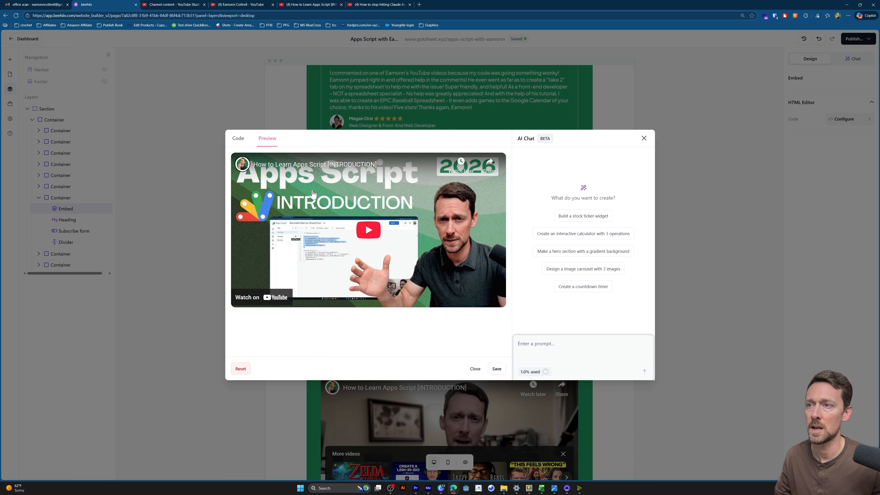
pyautogui.click(497, 369)
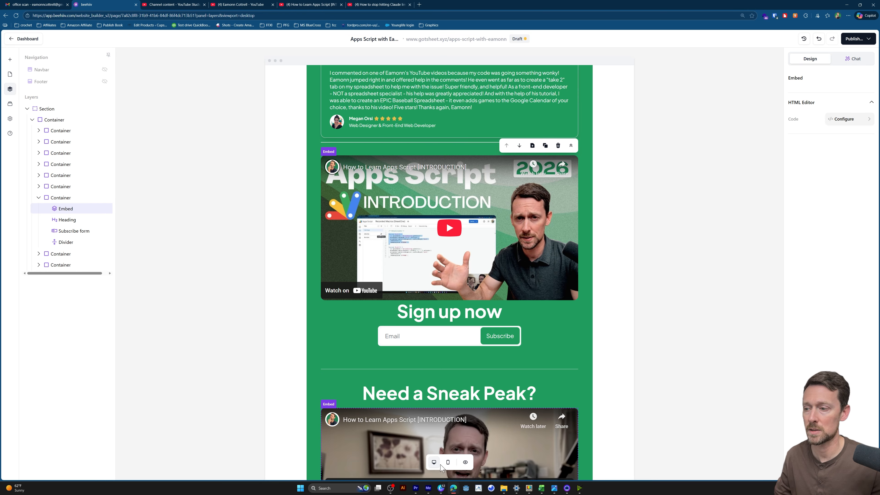
# Step: Check the resized video in the draft preview with responsive device emulation, varying the viewport width up to about 1138 px
pyautogui.click(466, 463)
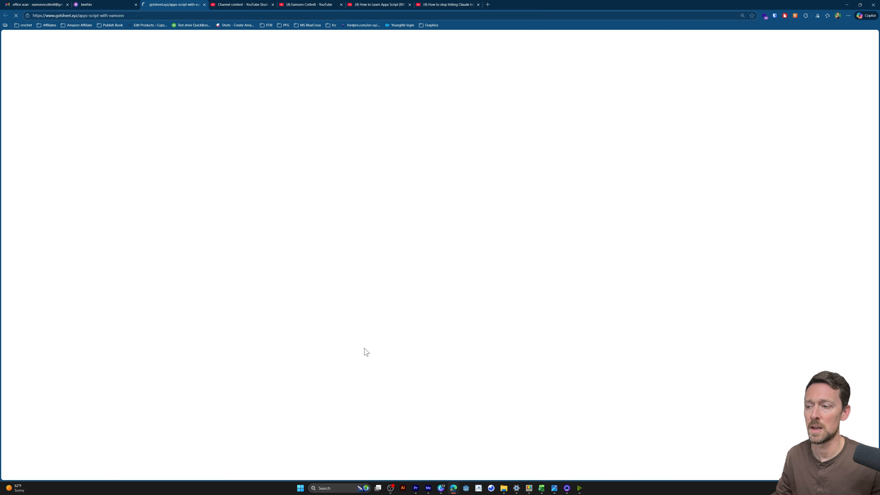
pyautogui.press('F12')
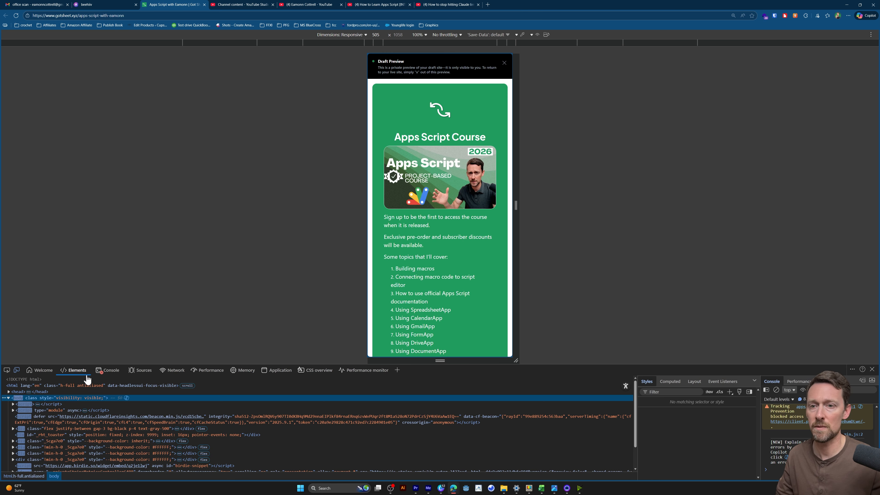
pyautogui.scroll(-15, 449, 262)
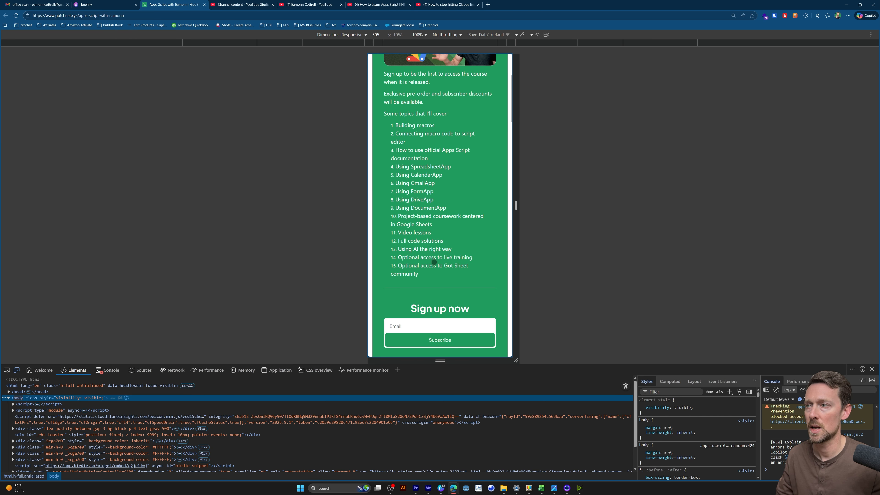
pyautogui.scroll(-3, 450, 262)
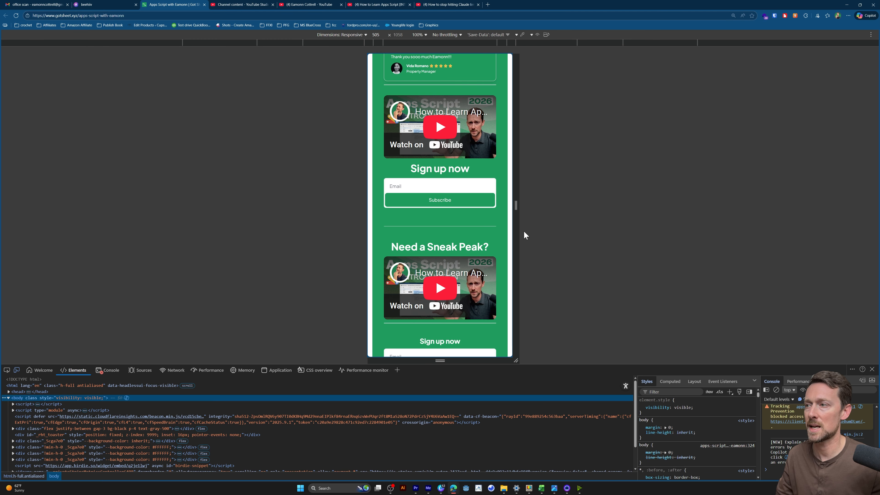
pyautogui.moveTo(515, 227); pyautogui.dragTo(590, 209)
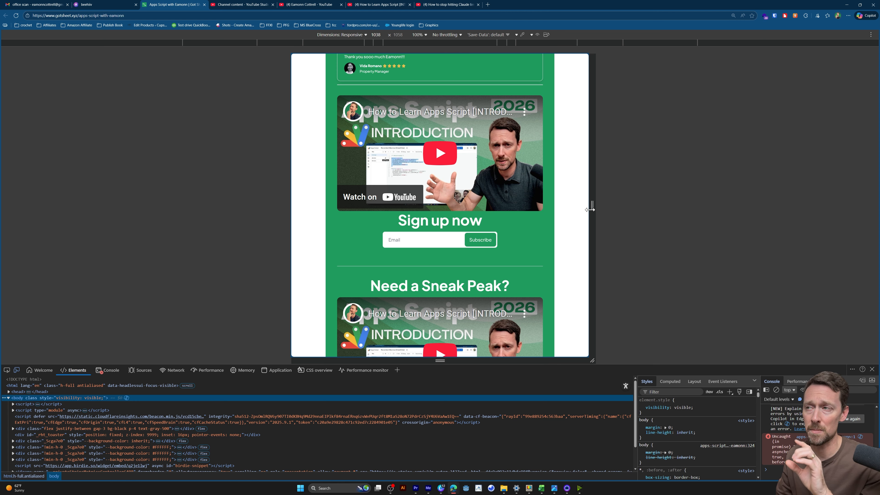
pyautogui.moveTo(591, 209)
pyautogui.mouseDown()
pyautogui.moveTo(627, 209)
pyautogui.moveTo(547, 209)
pyautogui.moveTo(582, 207)
pyautogui.mouseUp()
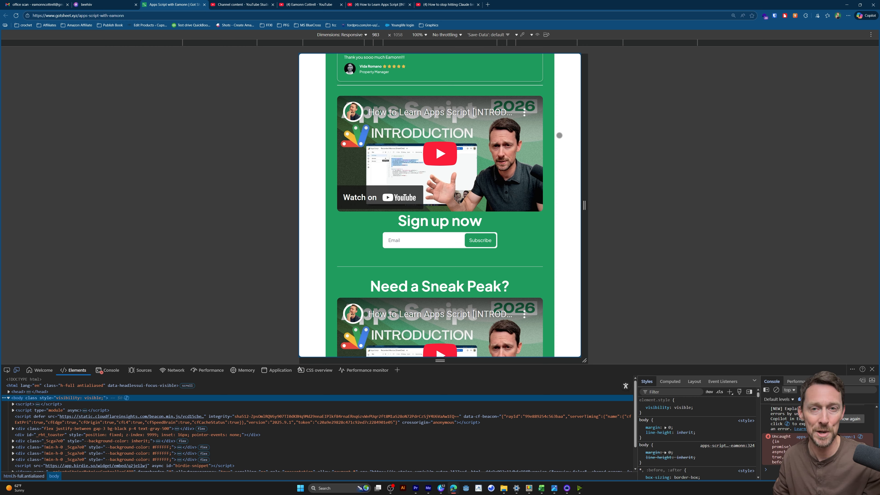
pyautogui.moveTo(584, 201); pyautogui.dragTo(607, 201)
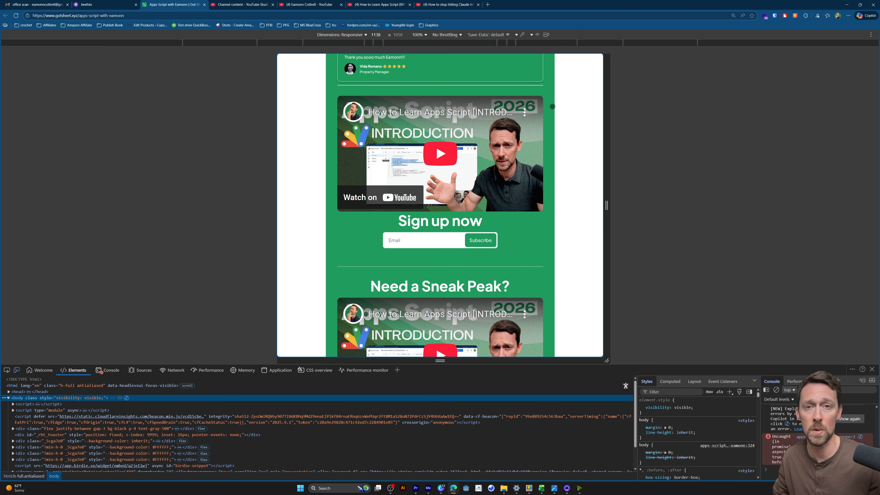